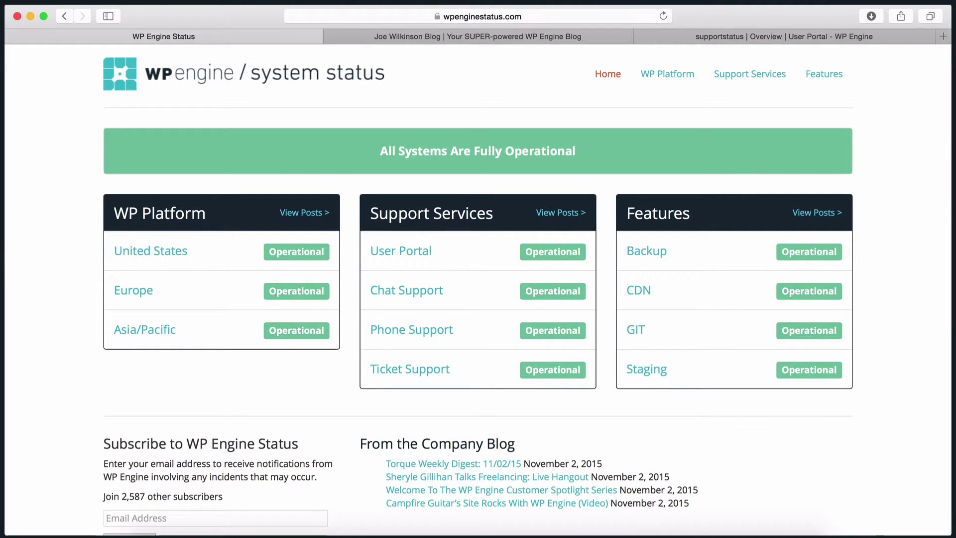
Return to the WP Engine Status site and load its /wp-admin/ dashboard
click(429, 35)
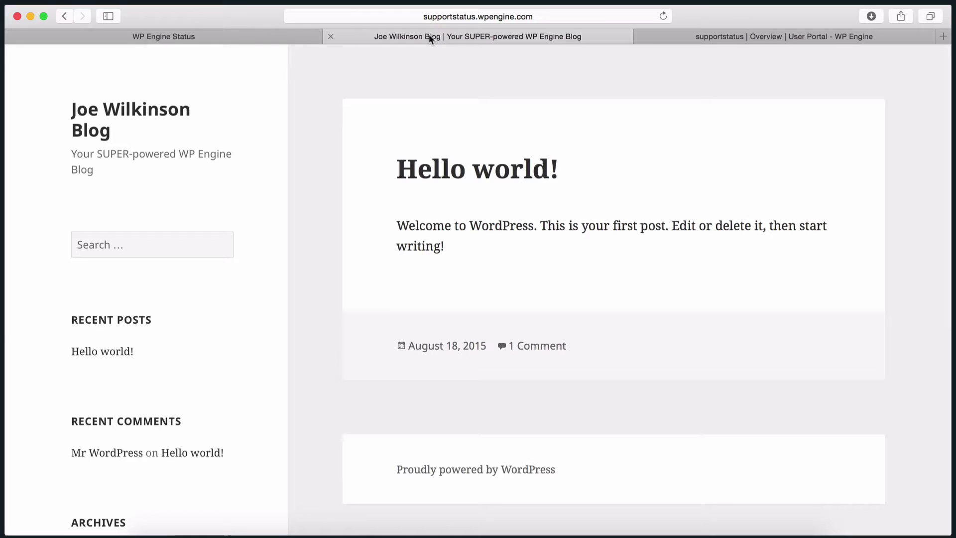
click(192, 34)
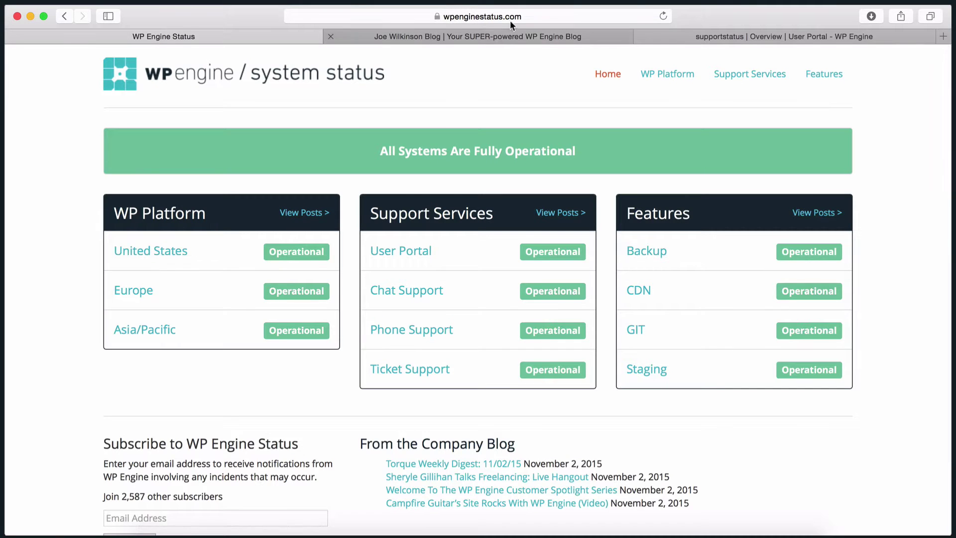
click(513, 16)
click(524, 17)
text(/wp-admin/)
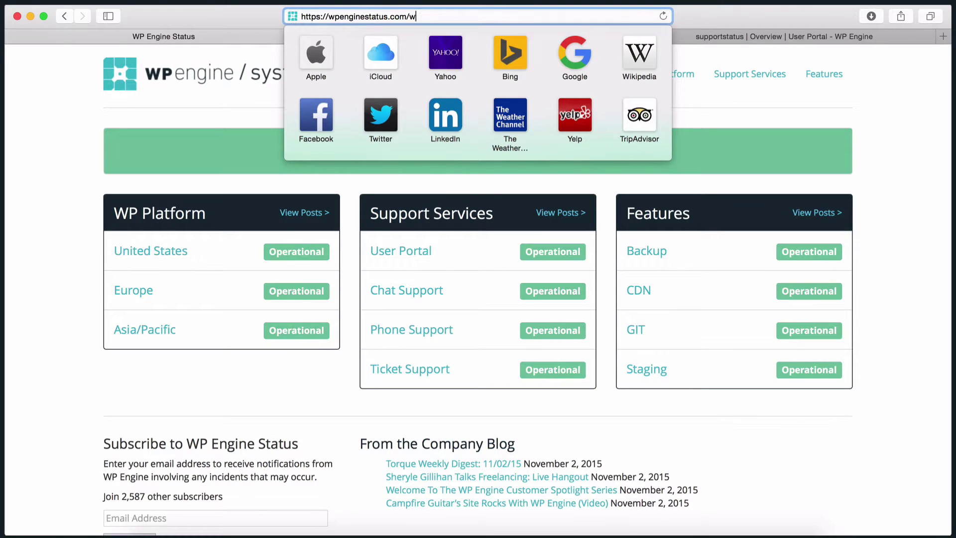
key(Return)
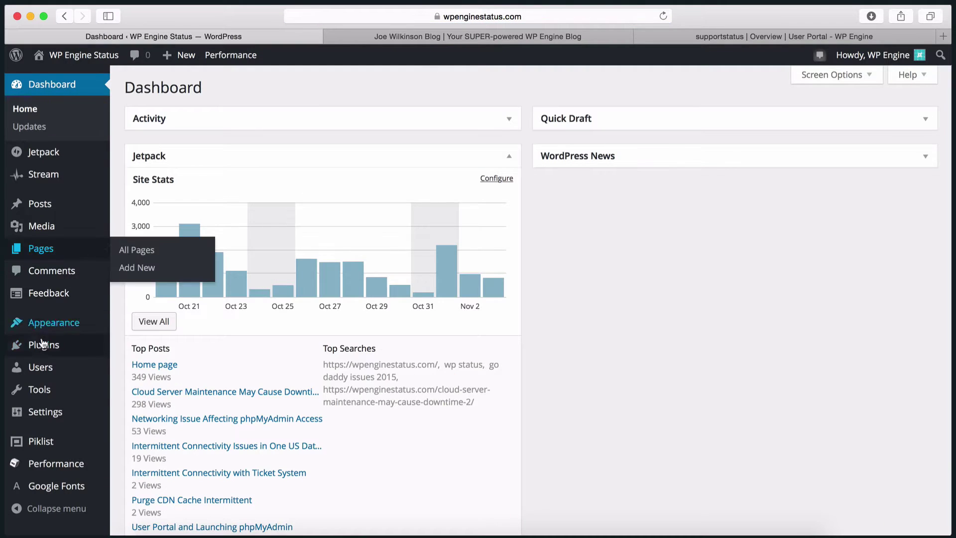
Search plugins for 'WP Engine Migration' and install WP Engine Automated Migration
mouse_move(44, 349)
click(125, 366)
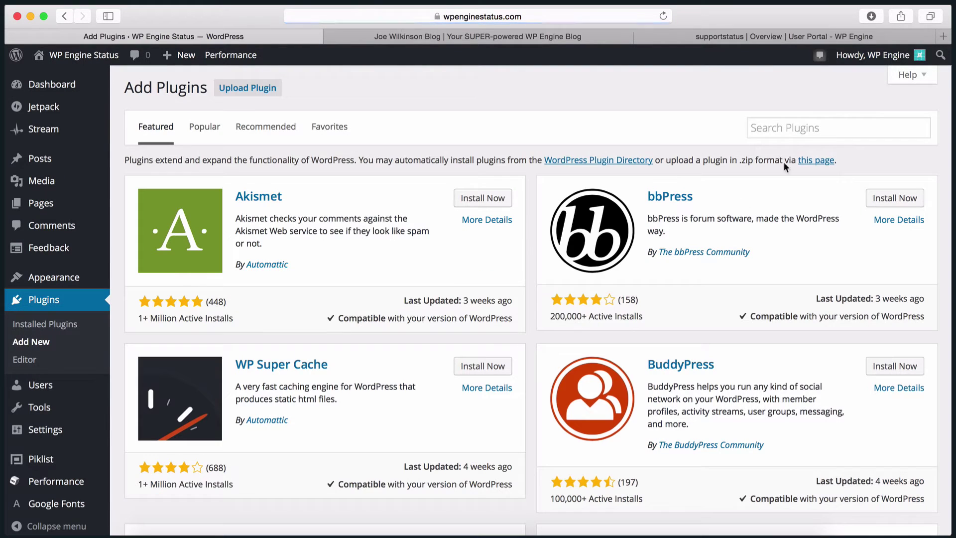
click(803, 127)
text(WP Engine Migration)
key(Return)
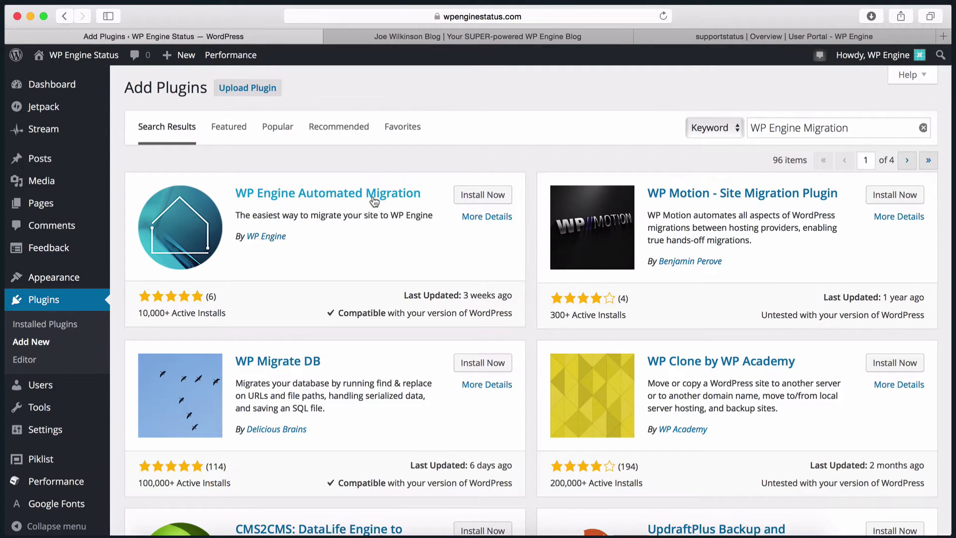
click(472, 197)
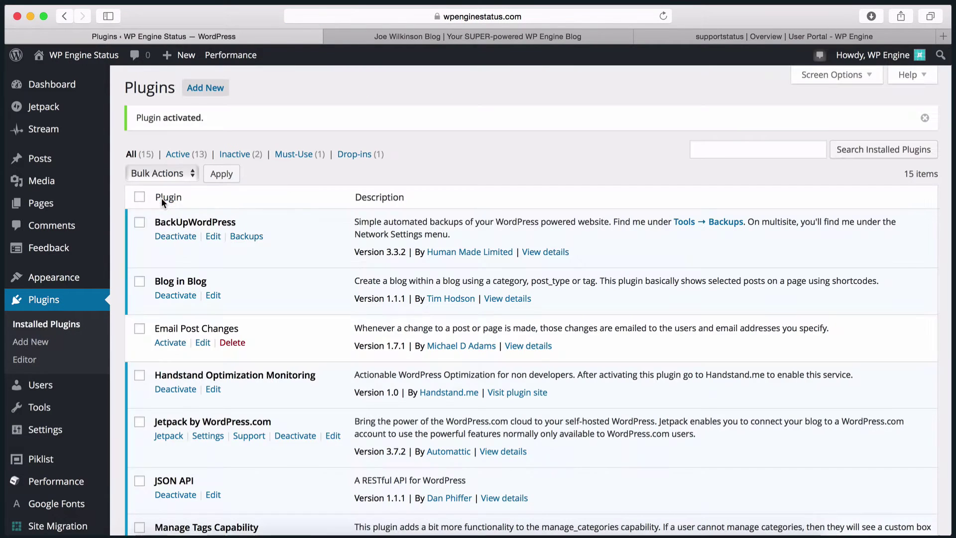
scroll(30, 164, down, 10)
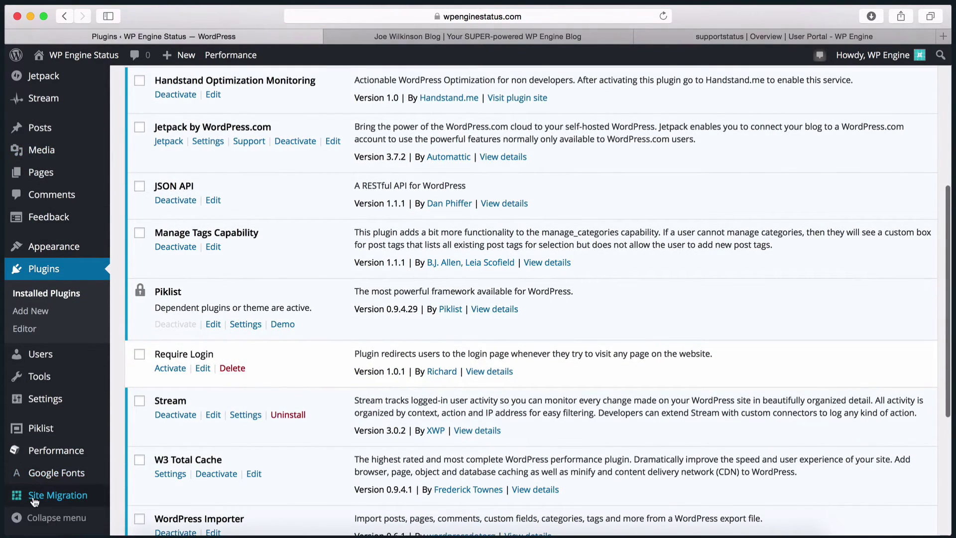
On the Site Migration page, enter the contact e-mail address in the Email field
click(34, 497)
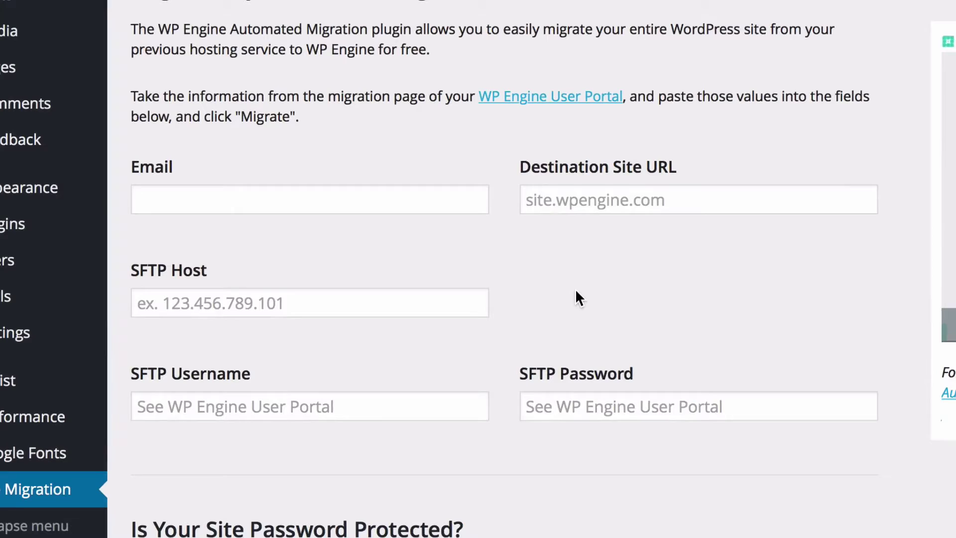
click(344, 200)
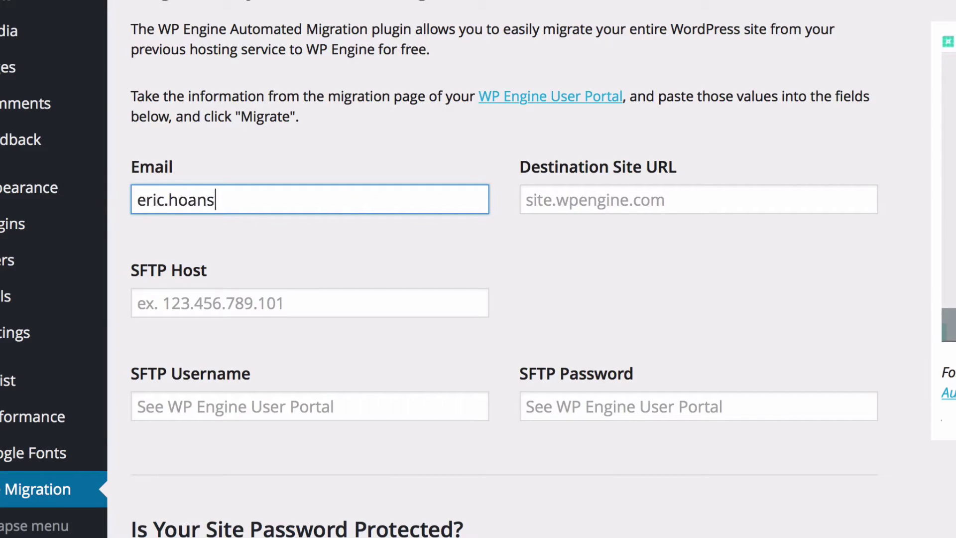
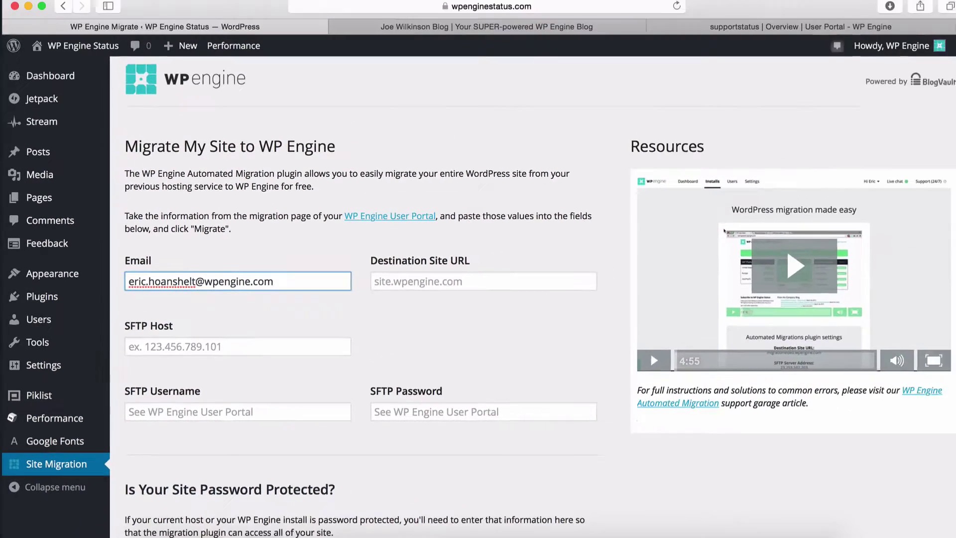
click(740, 38)
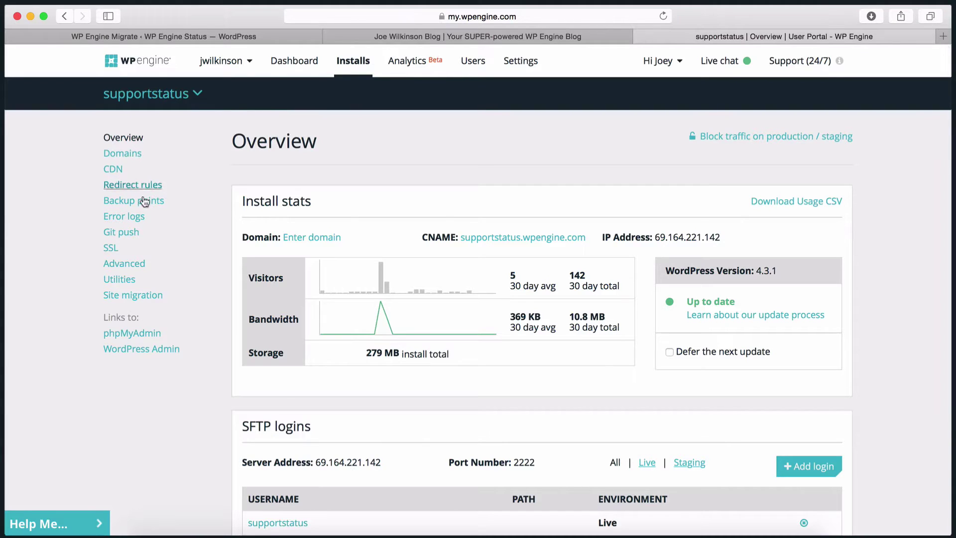
Copy the portal's Destination Site URL into the migration form
click(127, 296)
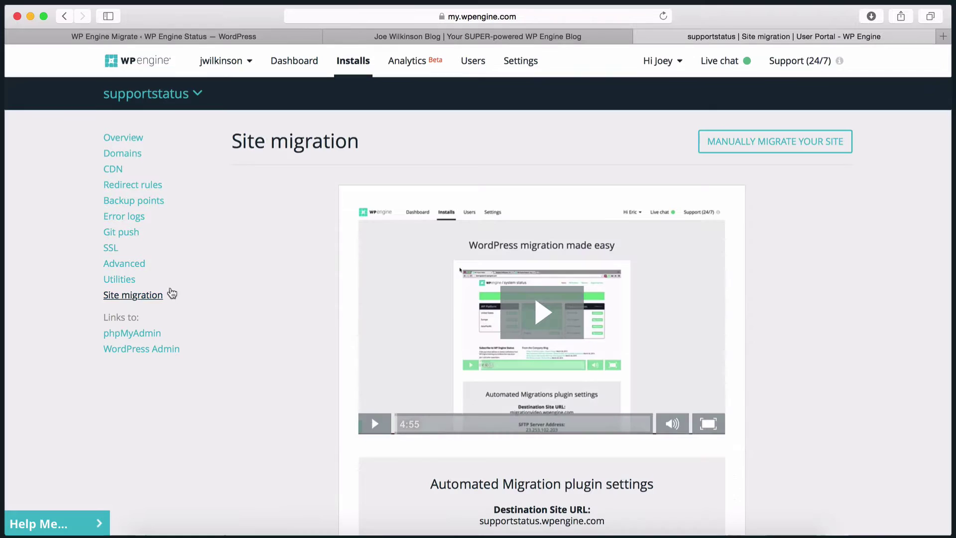
scroll(363, 290, down, 5)
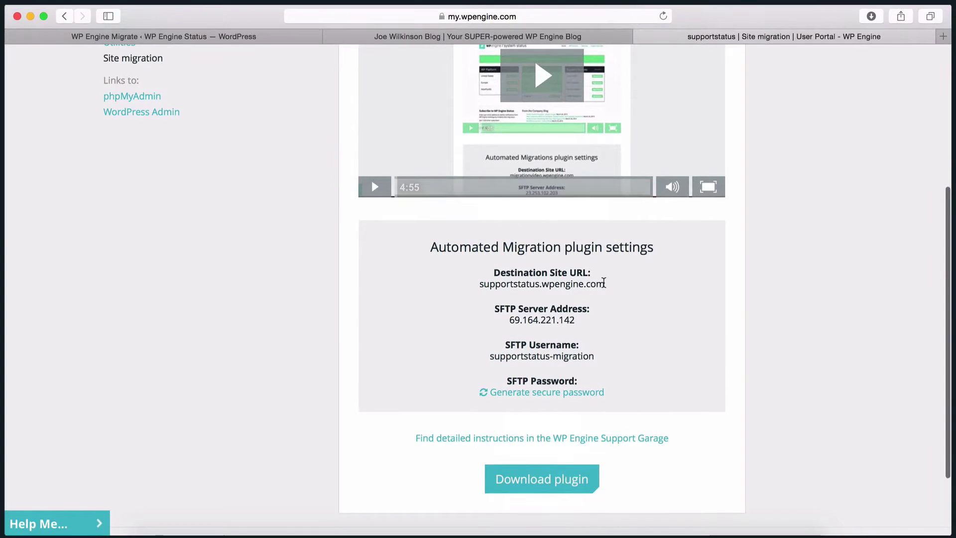
drag(604, 282, 481, 284)
key(super+c)
click(192, 36)
key(super+v)
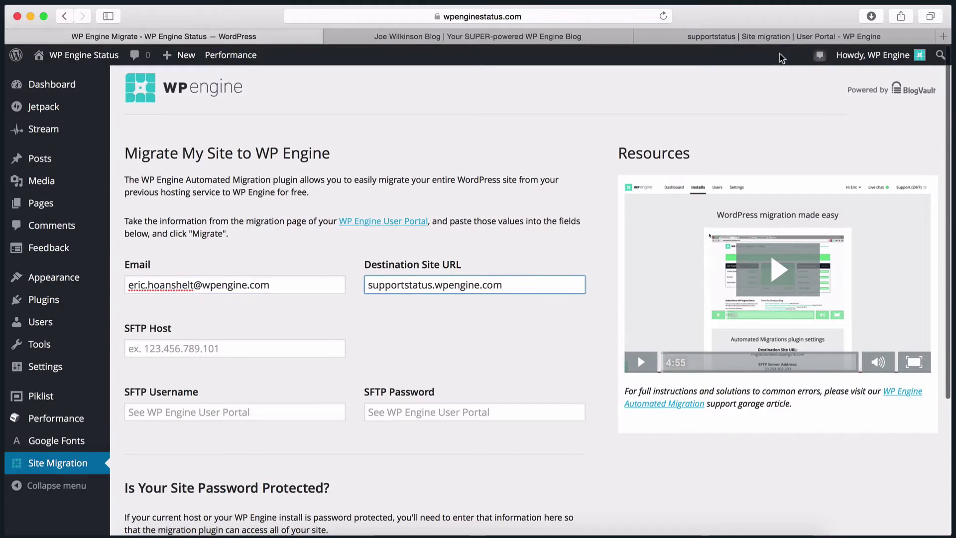
Fill SFTP Host with the portal's server address 69.164.221.142
click(781, 36)
drag(580, 321, 506, 321)
key(super+c)
click(160, 36)
key(Tab)
key(super+v)
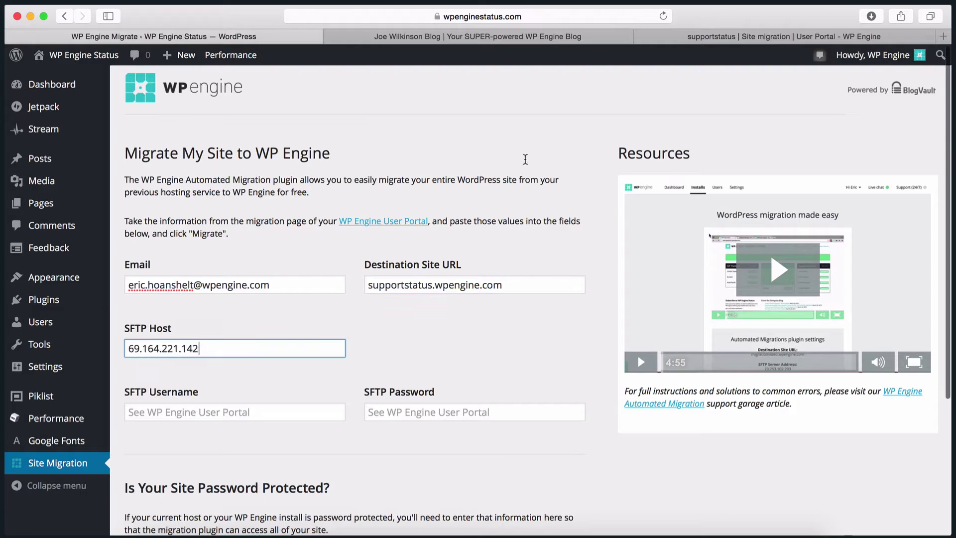
Copy the portal's SFTP username into the form's SFTP Username field
click(781, 36)
drag(578, 354, 487, 354)
key(super+c)
click(159, 37)
click(228, 412)
key(super+v)
Generate a new SFTP password, paste it into the form and start the migration
click(781, 37)
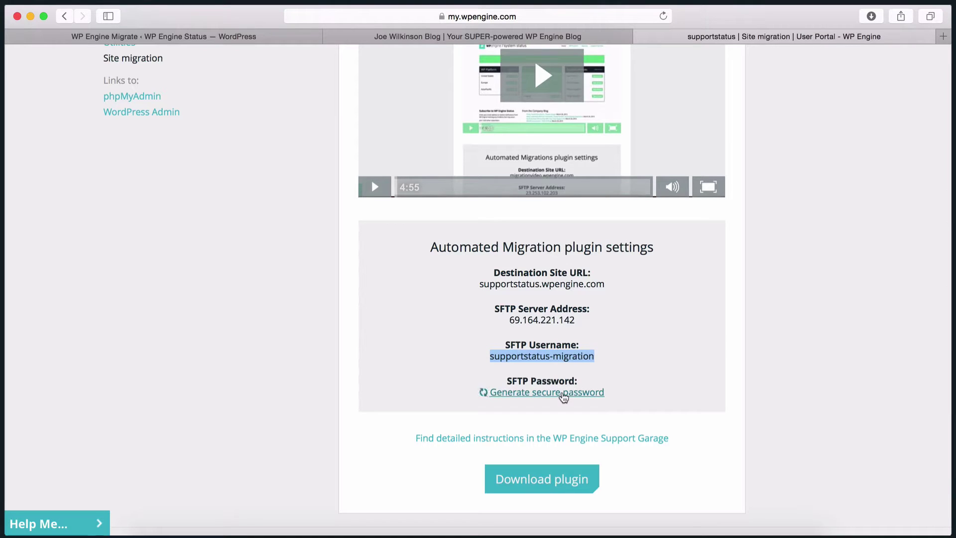
click(486, 392)
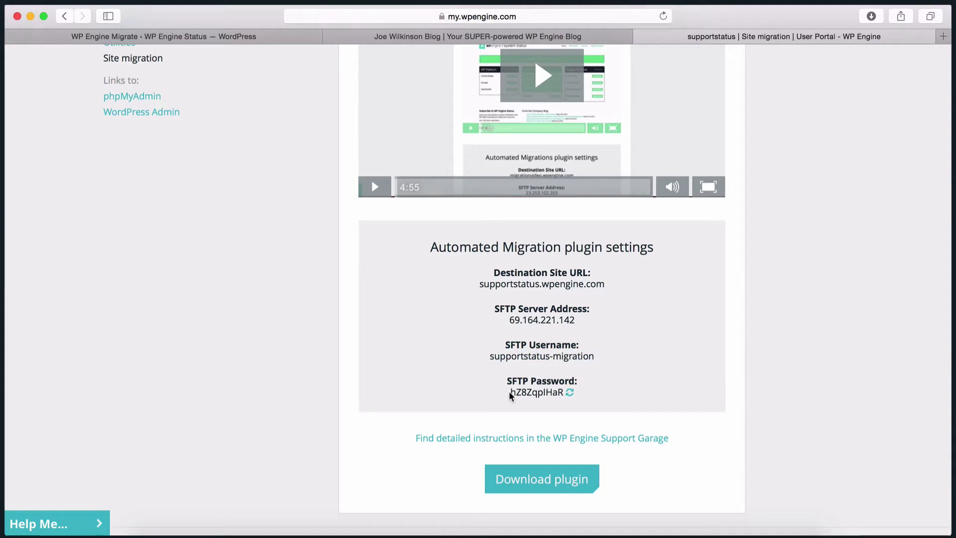
drag(510, 392, 562, 394)
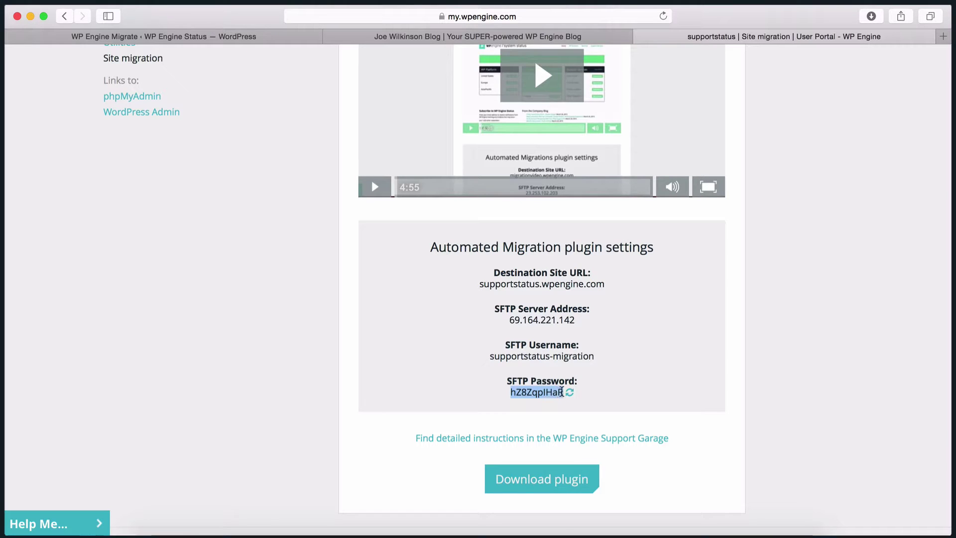
click(217, 37)
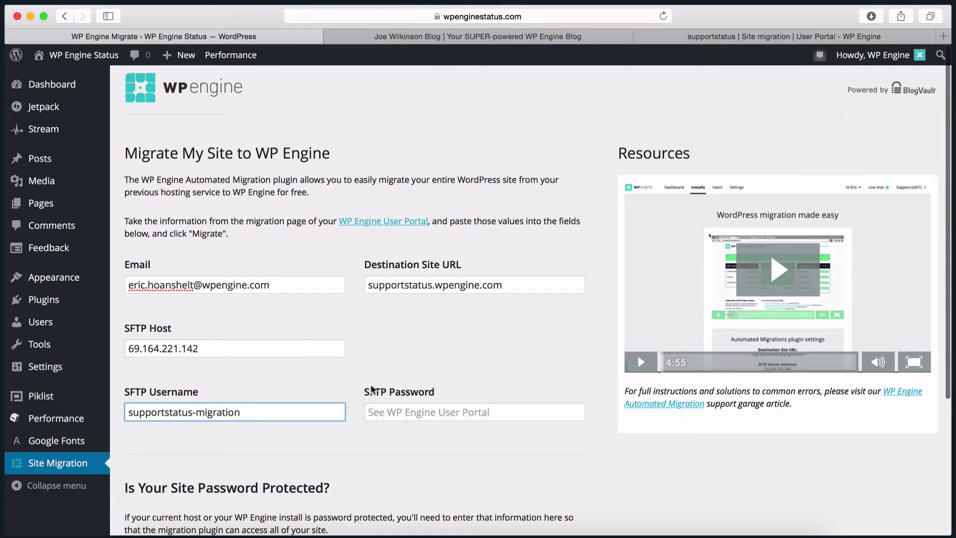
click(386, 411)
key(super+v)
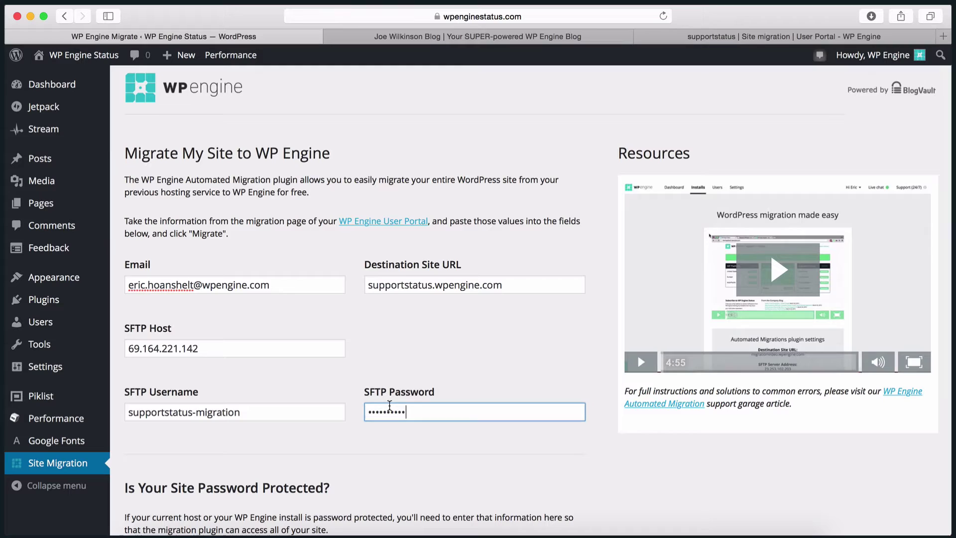
scroll(390, 406, down, 5)
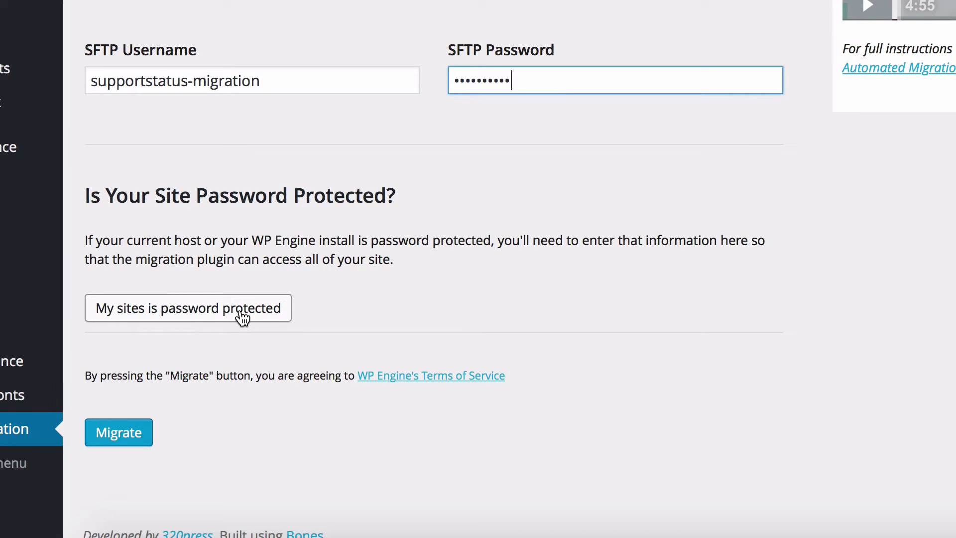
click(132, 443)
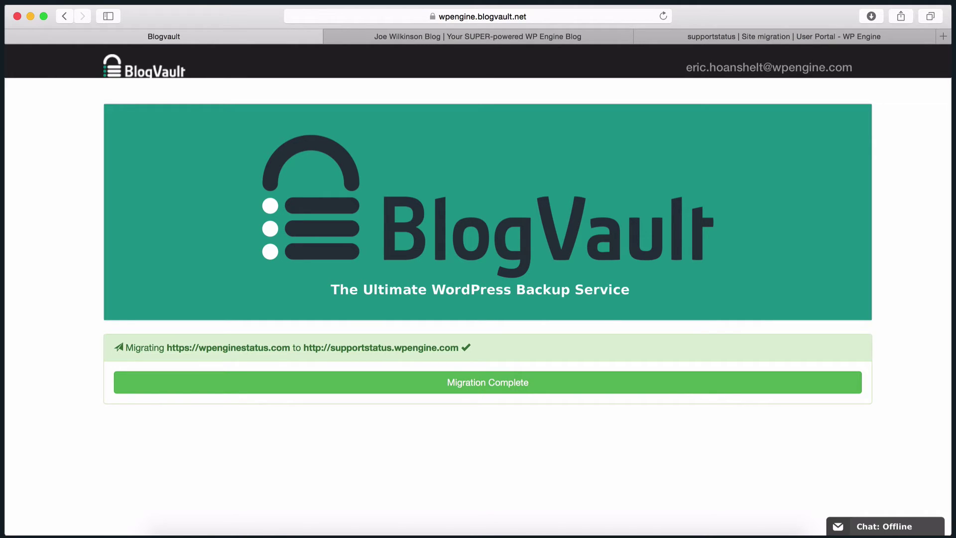
Once Migration Complete shows, open the migrated supportstatus.wpengine.com blog
click(420, 38)
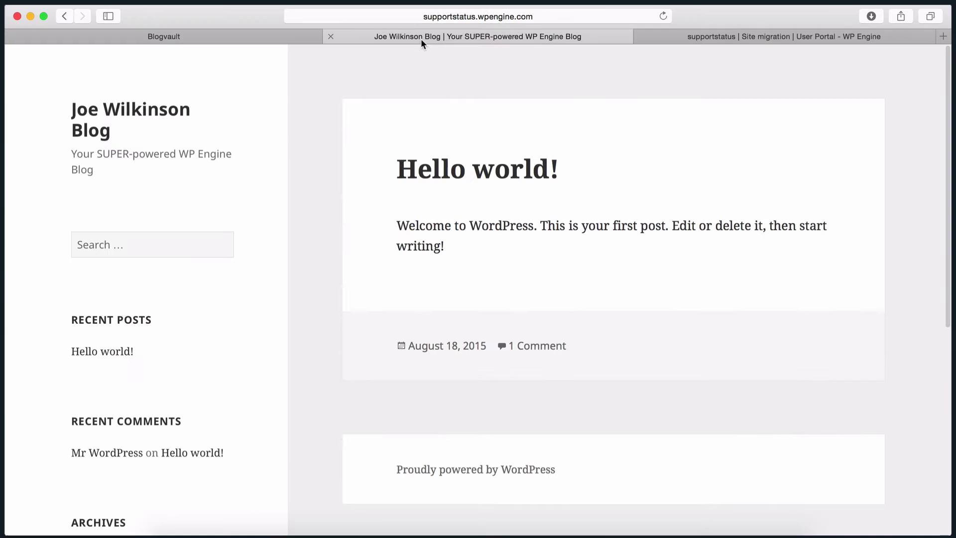
Reload the migrated blog on supportstatus.wpengine.com
click(536, 16)
key(Return)
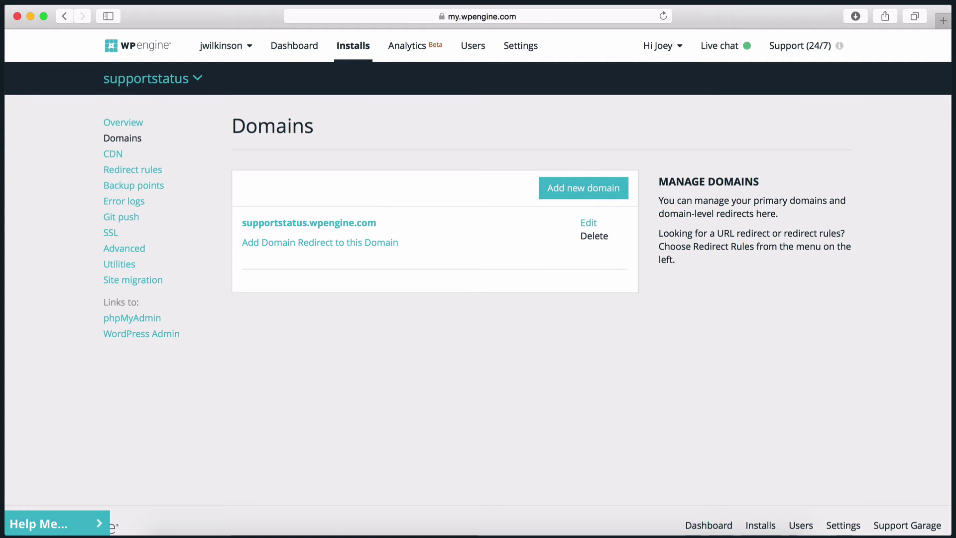
Add wpenginestatus.com as a new domain of the supportstatus install, then load wp-admin
click(587, 201)
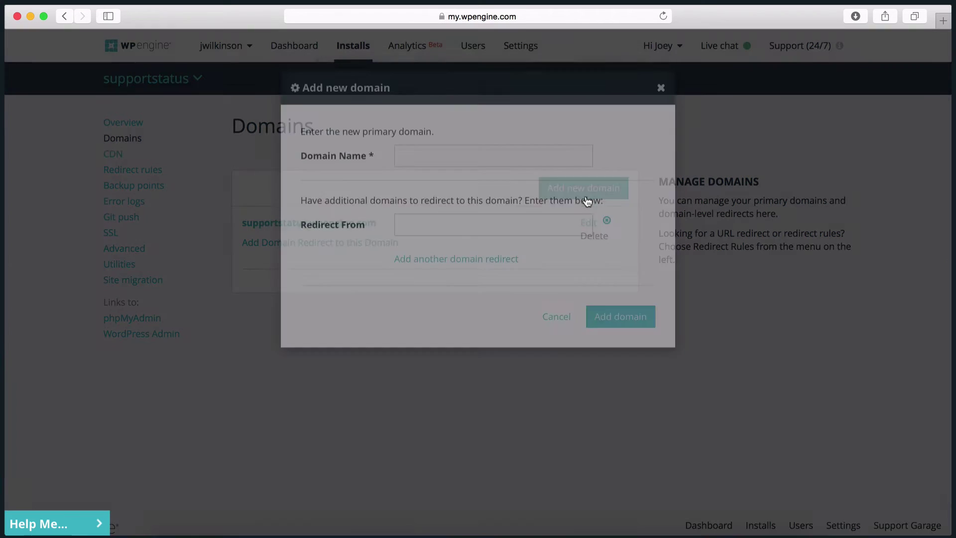
click(435, 201)
text(wpenginestatus.com)
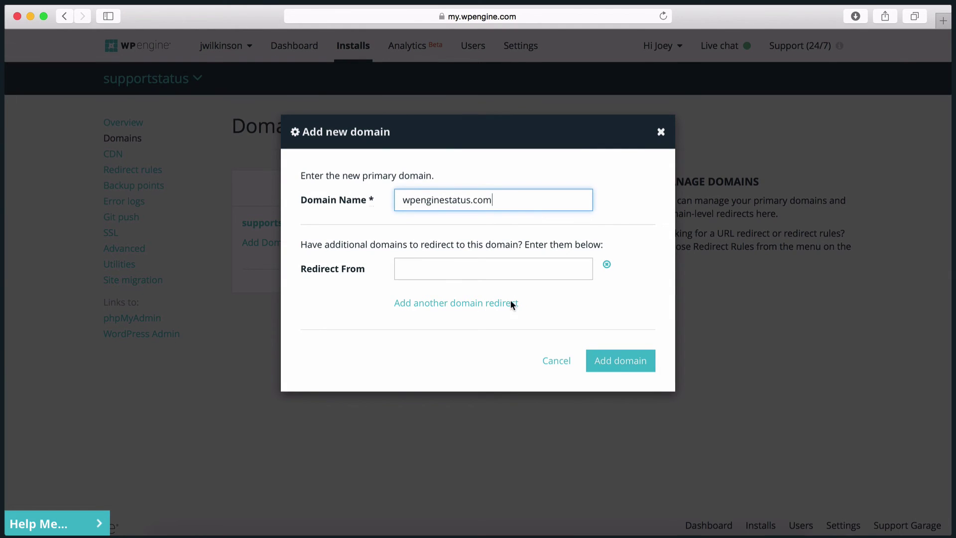
click(611, 365)
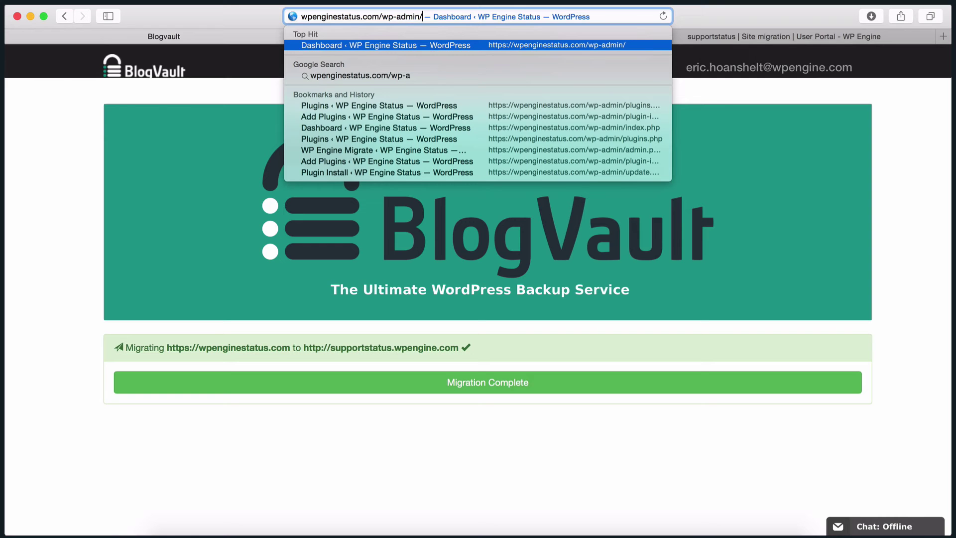
key(Return)
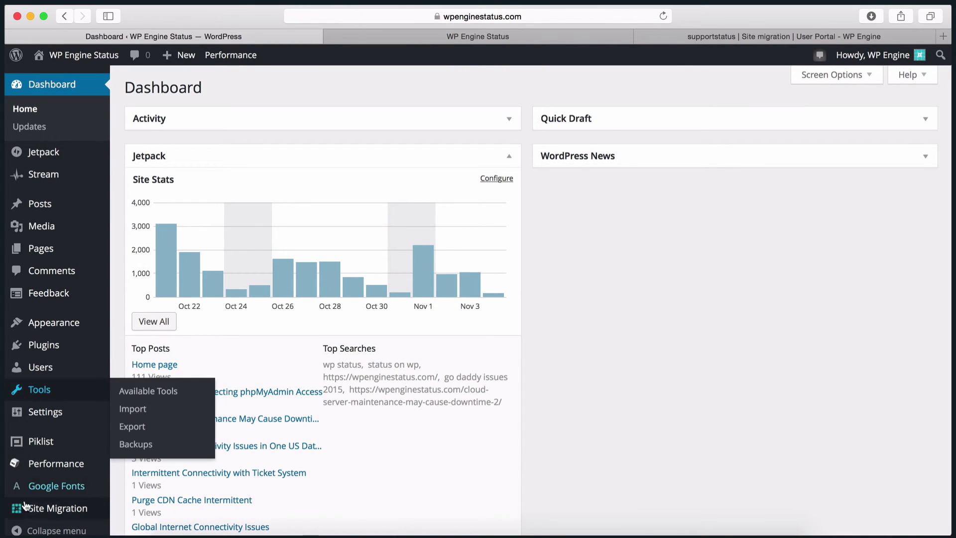
In the Site Migration form, enter the e-mail address and destination wpenginestatus.com
click(41, 512)
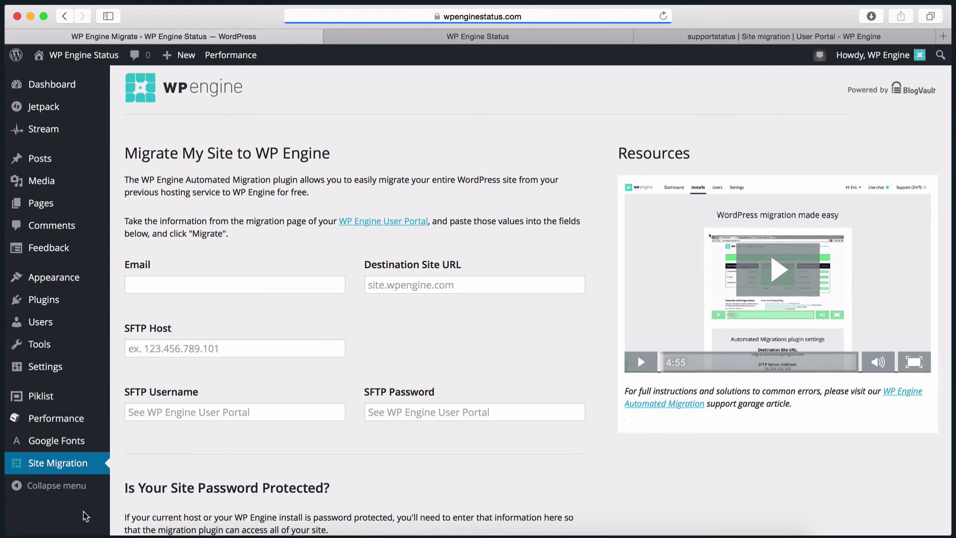
click(151, 289)
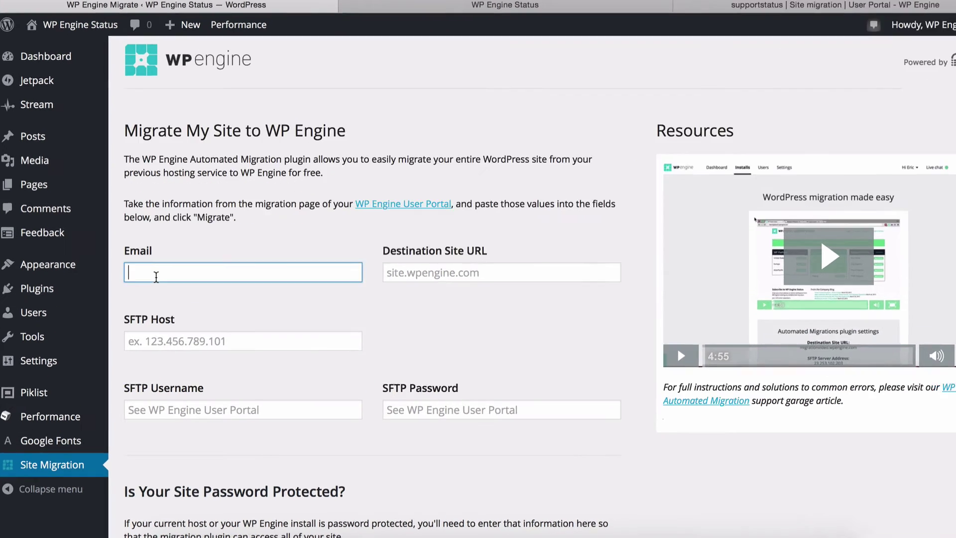
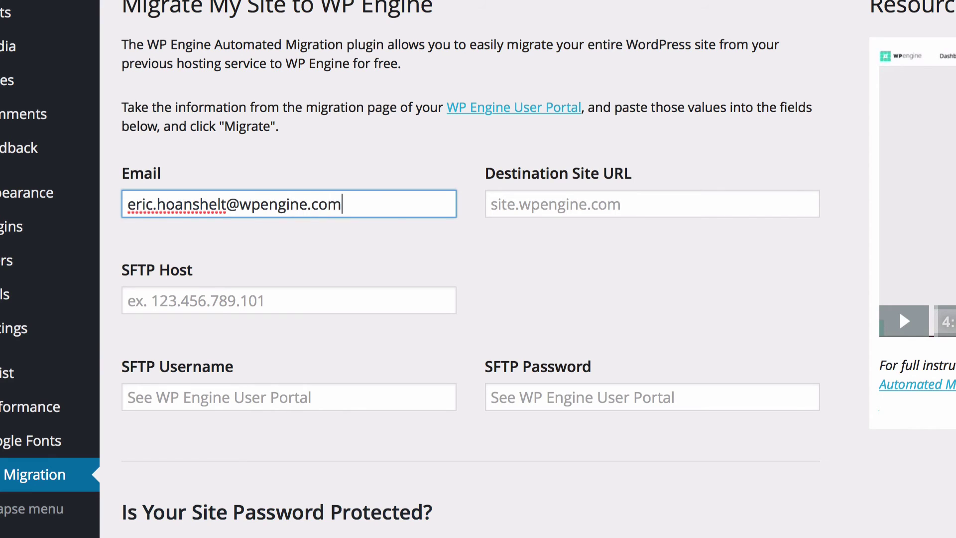
key(Tab)
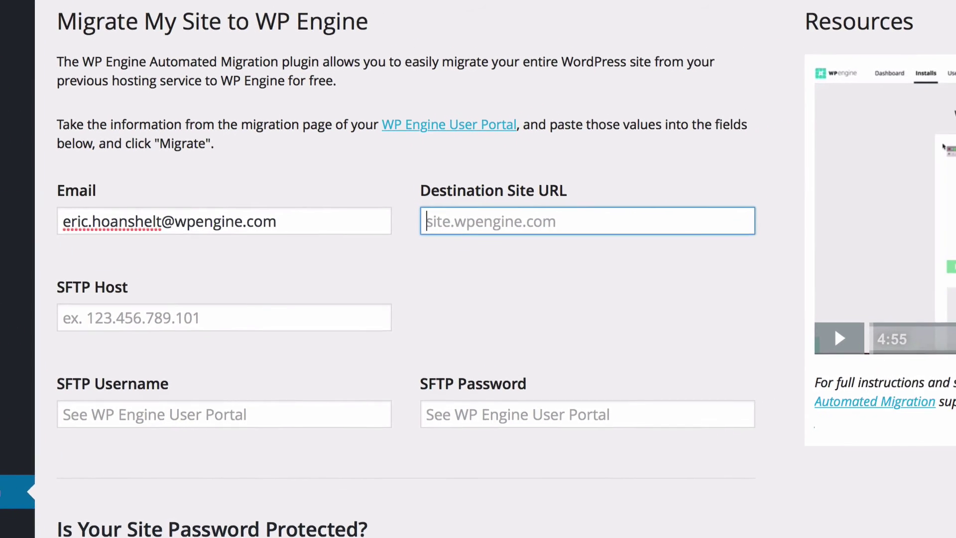
text(wpenginestatus.com)
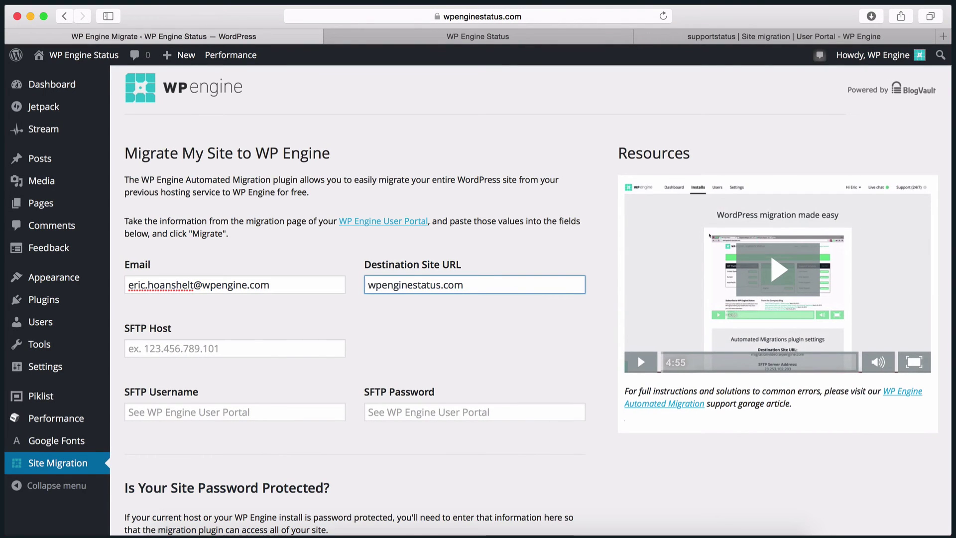
Copy SFTP server address 69.164.221.142 from the portal into SFTP Host
click(784, 37)
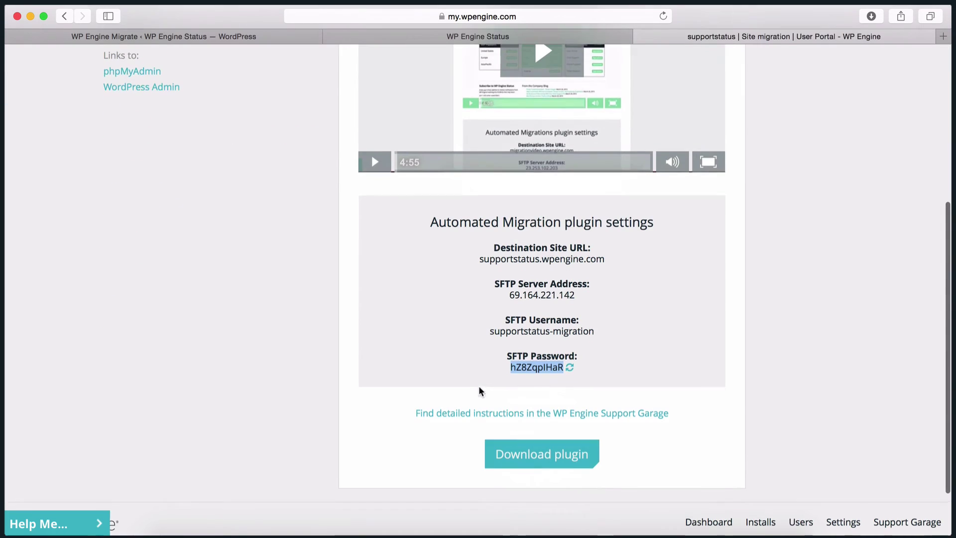
drag(502, 295, 576, 294)
key(super+c)
click(125, 39)
key(super+v)
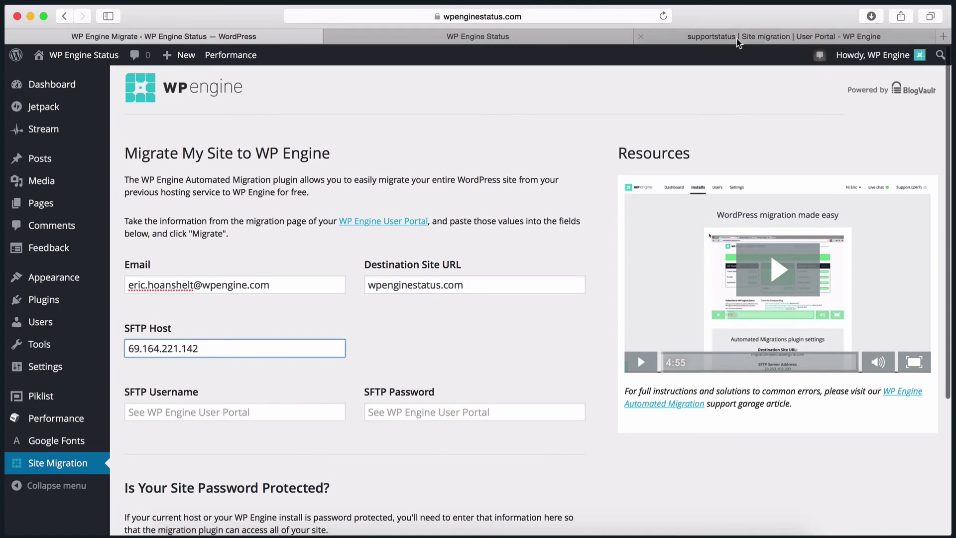
Copy the portal's SFTP username into the form's SFTP Username field
click(739, 43)
drag(597, 331, 489, 331)
key(super+c)
click(149, 37)
click(165, 412)
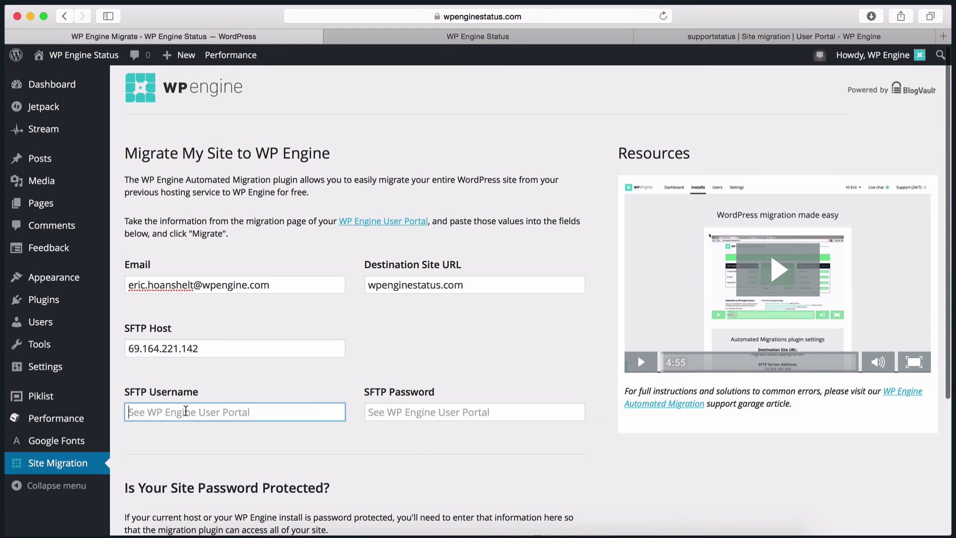
key(super+v)
Paste the portal's SFTP password into the form and rerun the migration
click(727, 37)
drag(510, 368, 568, 367)
key(super+c)
click(199, 37)
click(463, 413)
key(super+v)
scroll(119, 314, down, 5)
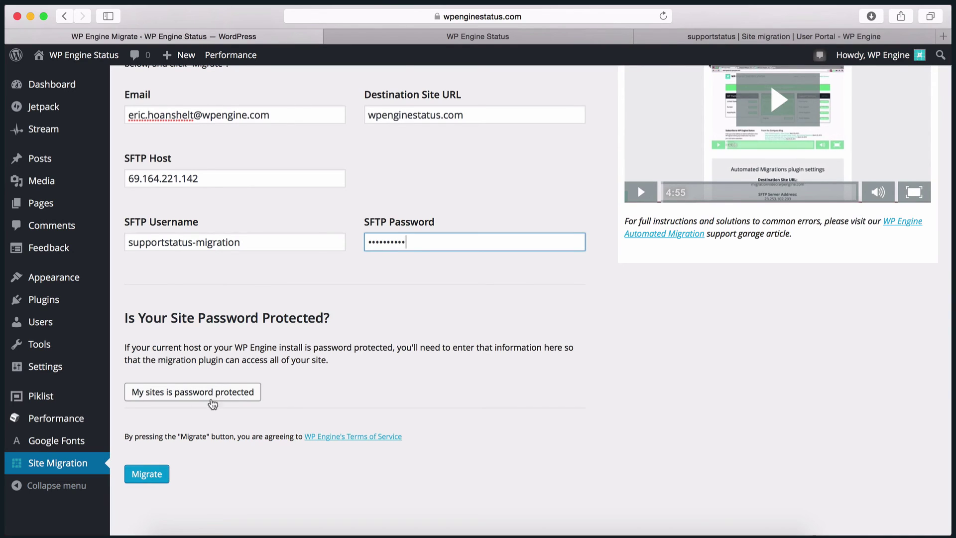
click(146, 479)
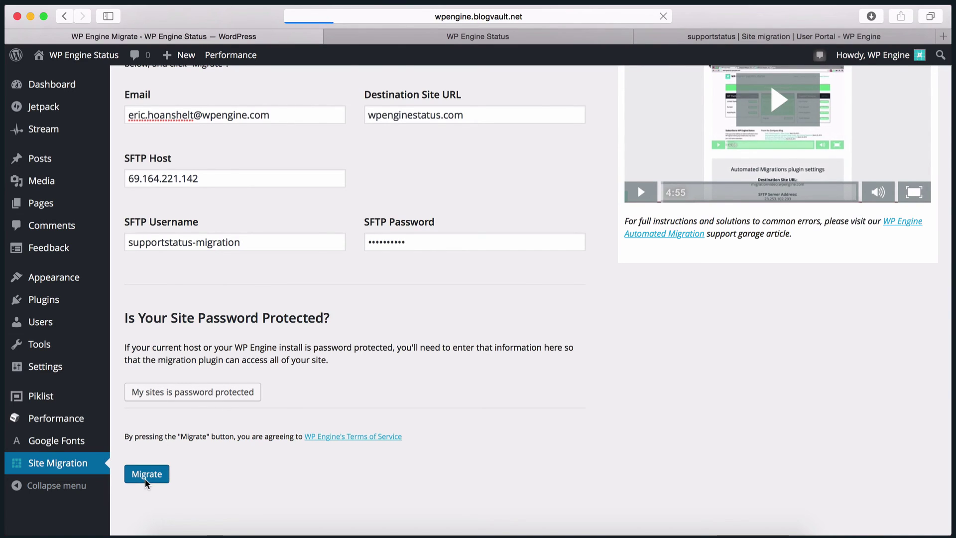